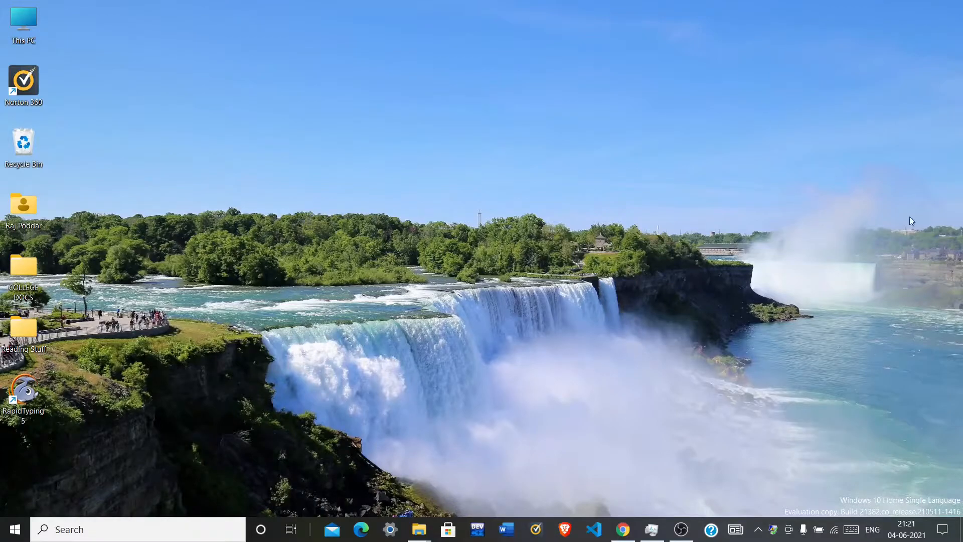
Step: In Chrome, search for 'oracle database software' and open the Oracle database downloads result
{"action": "left_click", "coordinate": [623, 529]}
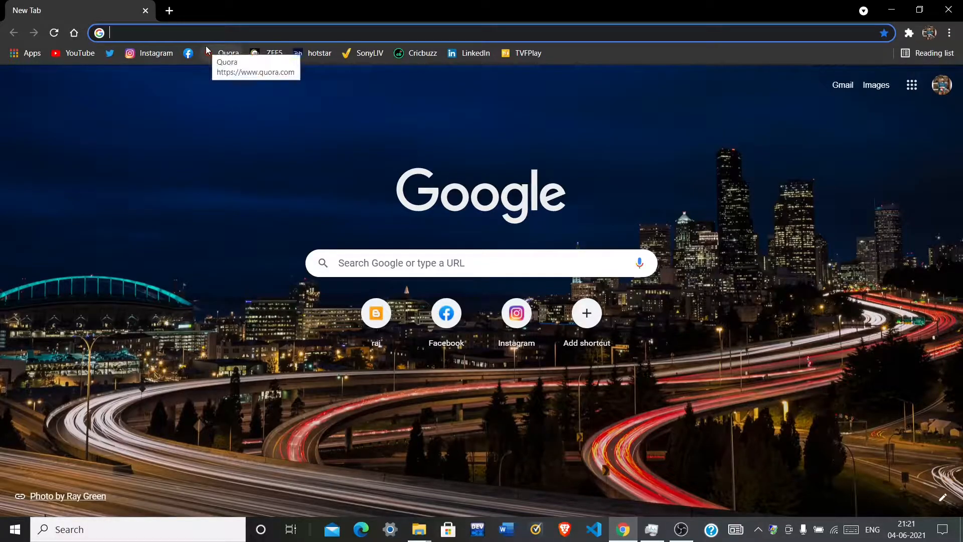
{"action": "type", "text": "oracle"}
{"action": "key", "text": "BackSpace"}
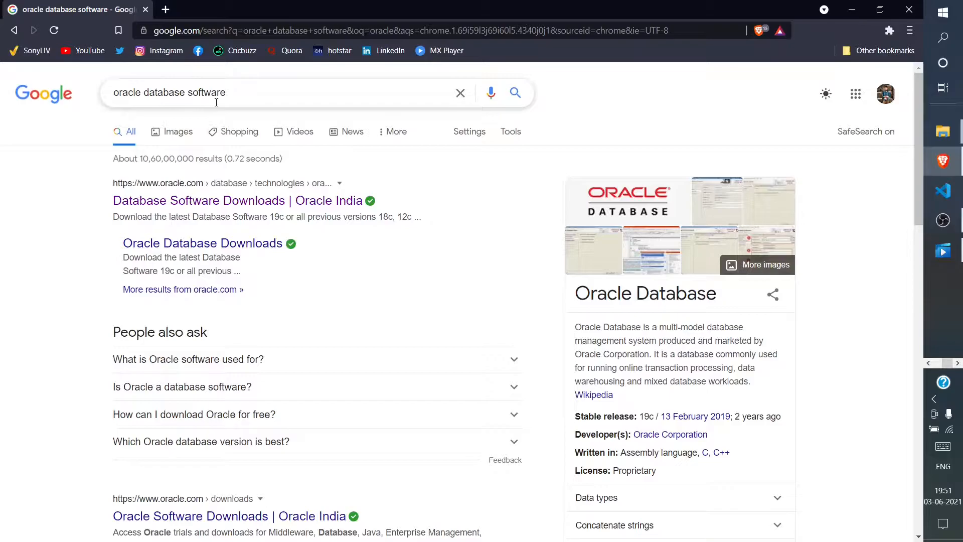
{"action": "left_click", "coordinate": [136, 206]}
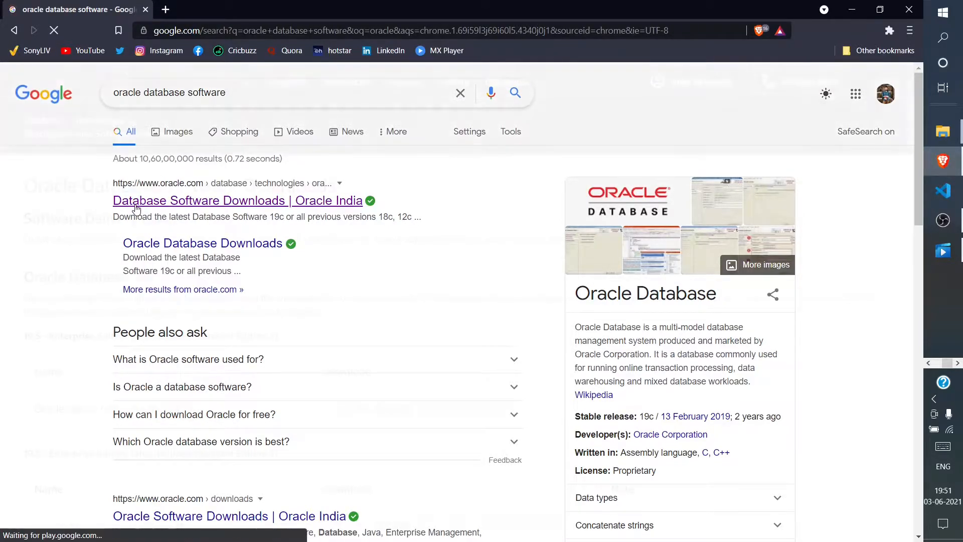
Step: Scroll the Oracle downloads page down to the Express Edition prior release archive
{"action": "scroll", "coordinate": [282, 316], "scroll_direction": "down", "scroll_amount": 4}
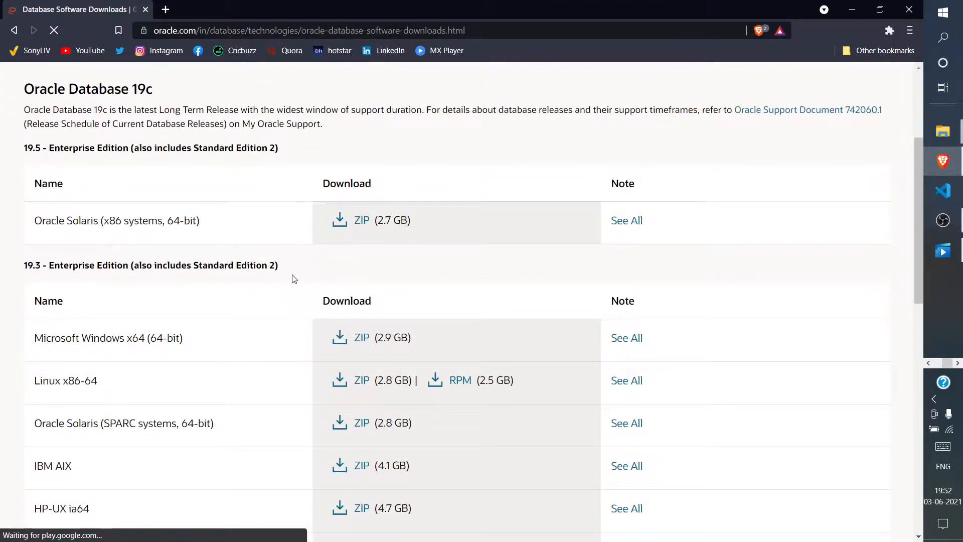
{"action": "scroll", "coordinate": [291, 275], "scroll_direction": "up", "scroll_amount": 5}
{"action": "scroll", "coordinate": [289, 277], "scroll_direction": "down", "scroll_amount": 7}
{"action": "scroll", "coordinate": [289, 277], "scroll_direction": "down", "scroll_amount": 3}
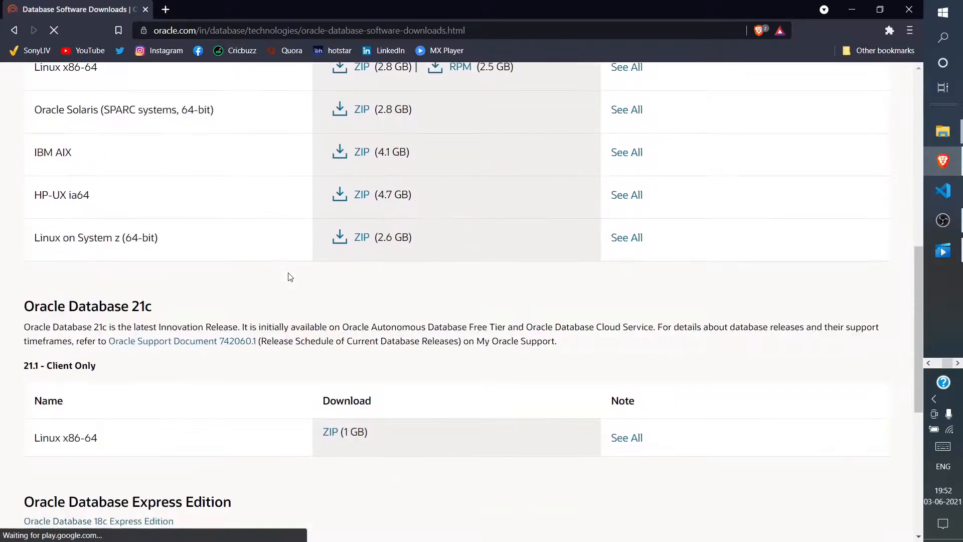
{"action": "scroll", "coordinate": [287, 274], "scroll_direction": "down", "scroll_amount": 4}
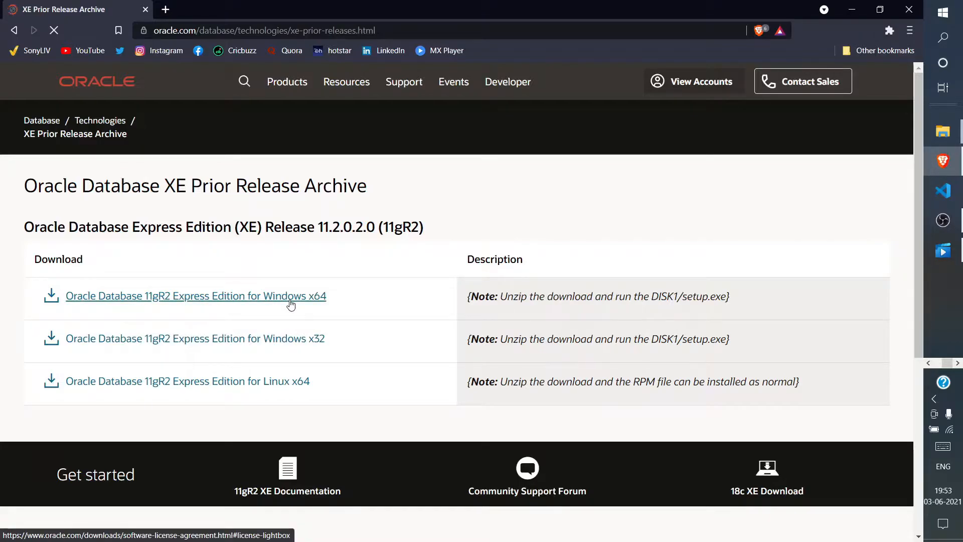
Step: Choose the 11gR2 Express Edition for Windows x64, sign in to your Oracle account, and save OracleXE112_Win64 into Downloads
{"action": "left_click", "coordinate": [289, 301]}
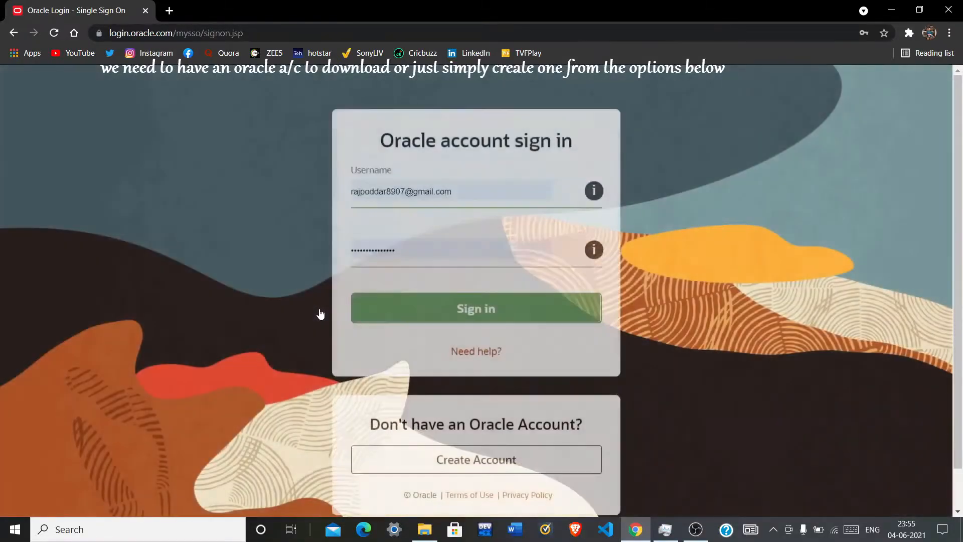
{"action": "left_click", "coordinate": [368, 298]}
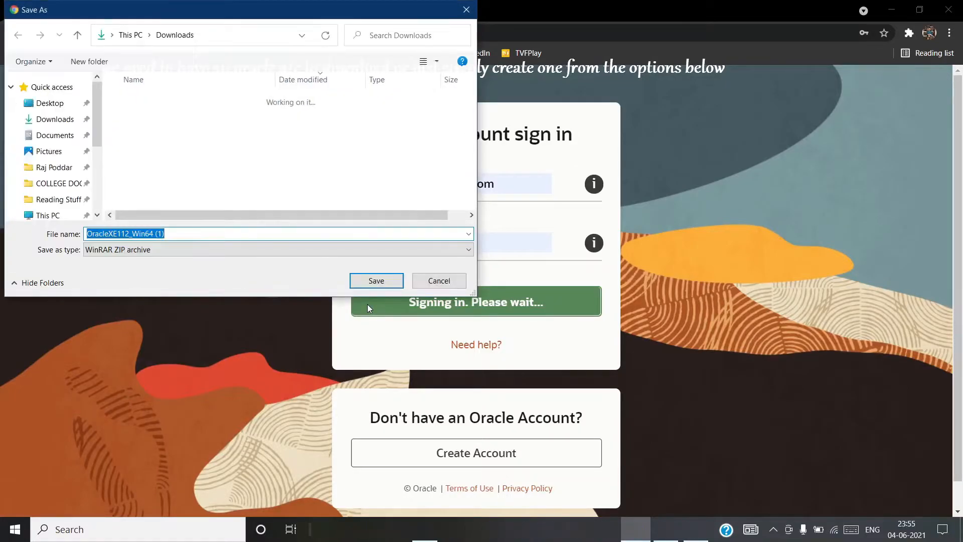
{"action": "left_click", "coordinate": [377, 280]}
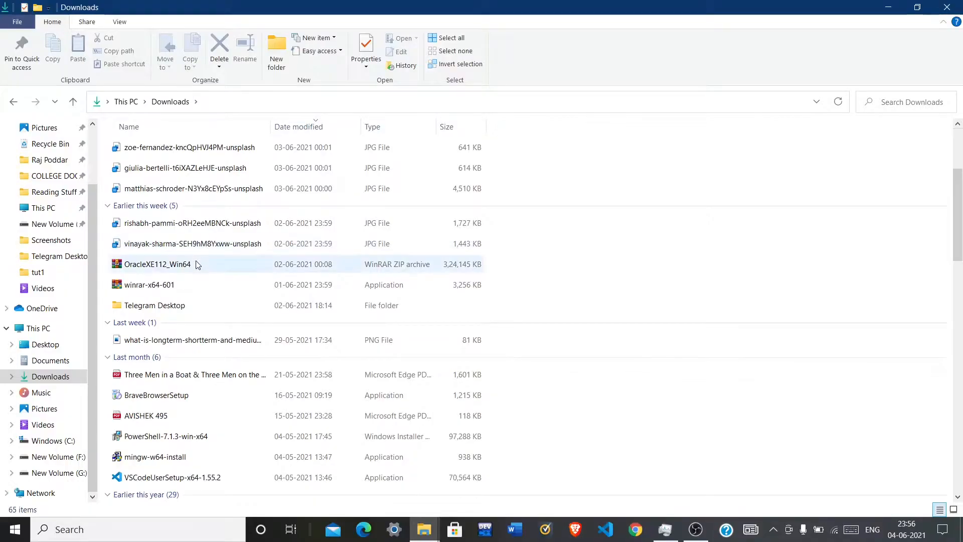
Step: Extract OracleXE112_Win64 into Downloads, then open the resulting DISK1 folder to check the setup file
{"action": "left_click", "coordinate": [197, 265]}
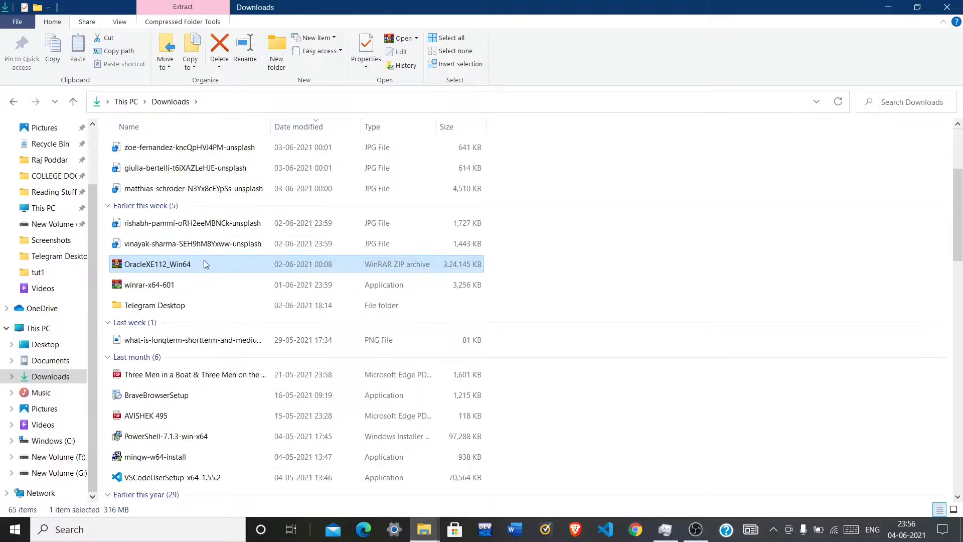
{"action": "right_click", "coordinate": [204, 264]}
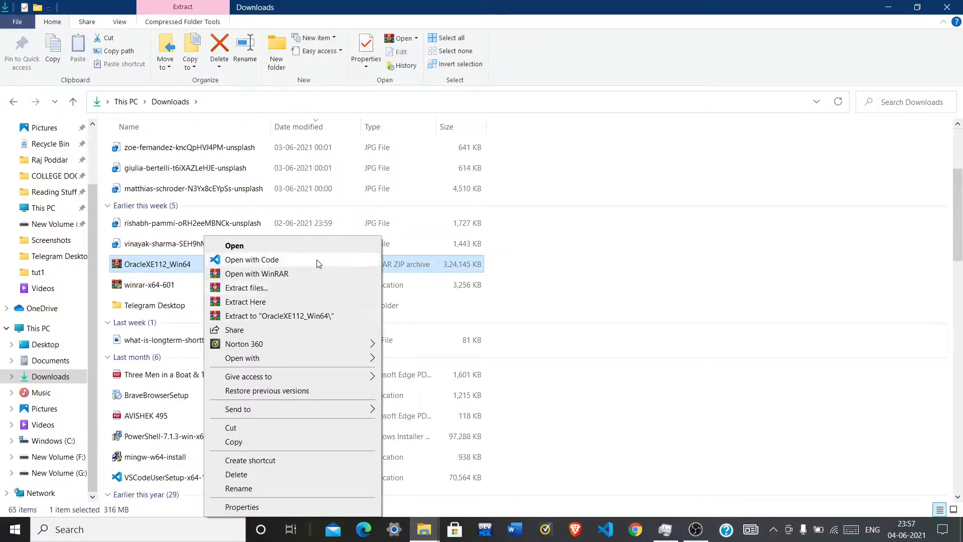
{"action": "left_click", "coordinate": [647, 246]}
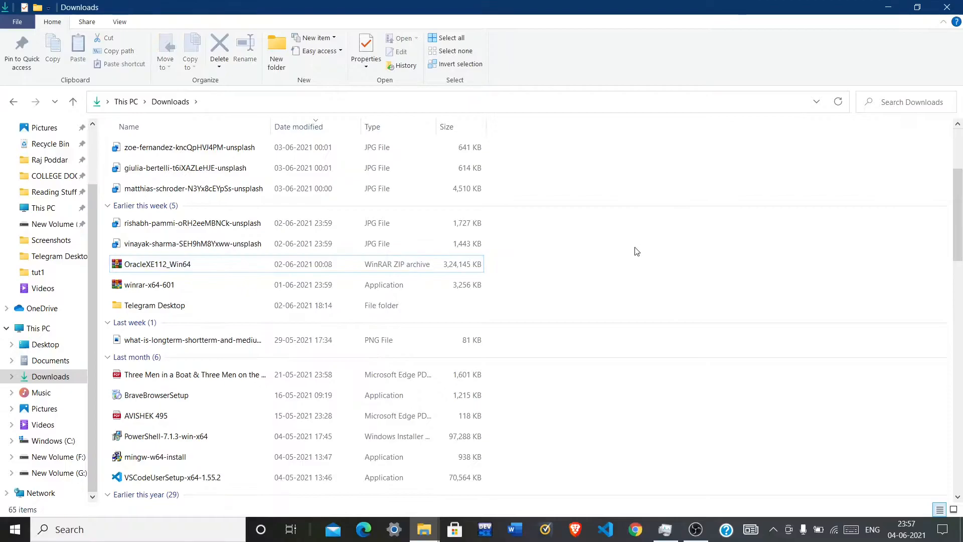
{"action": "scroll", "coordinate": [561, 264], "scroll_direction": "down", "scroll_amount": 8}
{"action": "scroll", "coordinate": [561, 264], "scroll_direction": "down", "scroll_amount": 7}
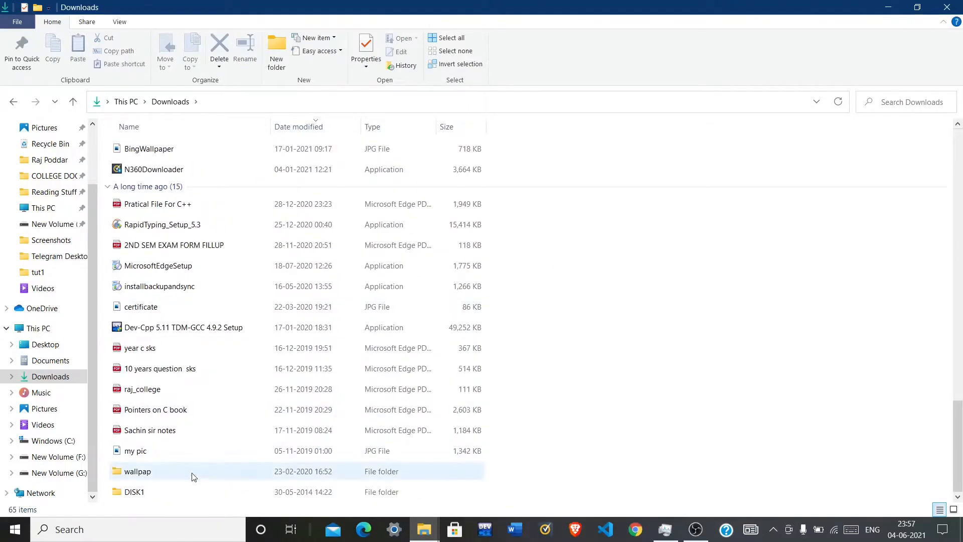
{"action": "left_click", "coordinate": [190, 492]}
{"action": "double_click", "coordinate": [190, 491]}
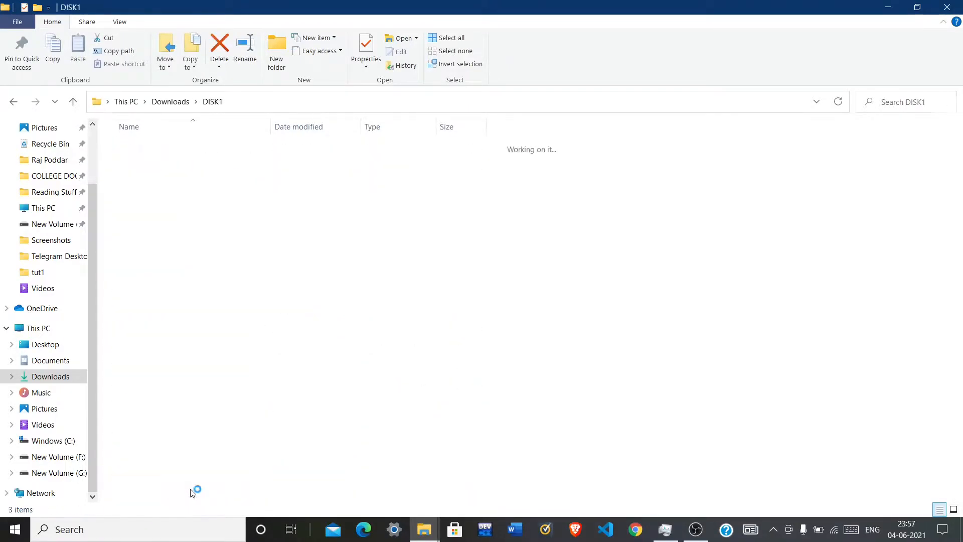
{"action": "left_click", "coordinate": [191, 196]}
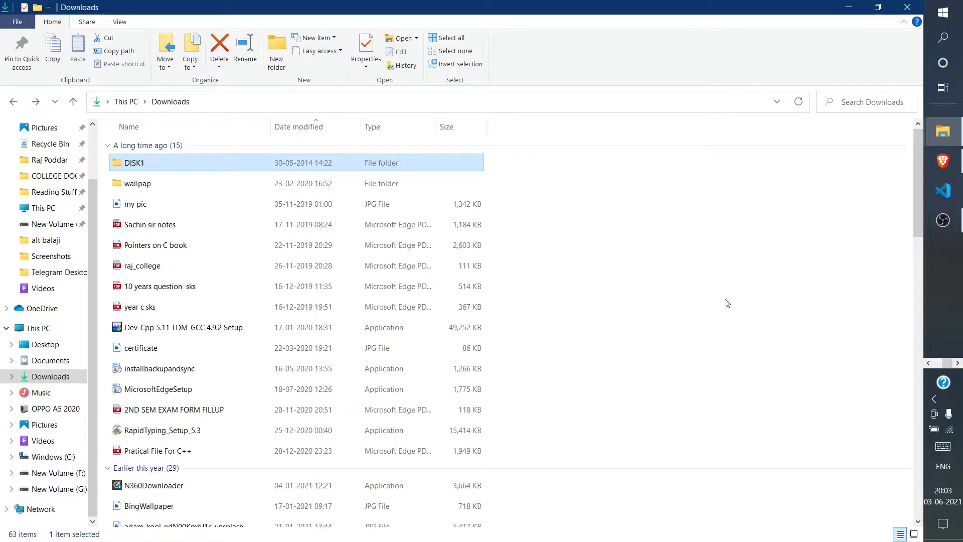
Step: Open the DISK1 folder and run its setup application to start the Oracle XE installer
{"action": "left_click", "coordinate": [164, 161]}
{"action": "key", "text": "End"}
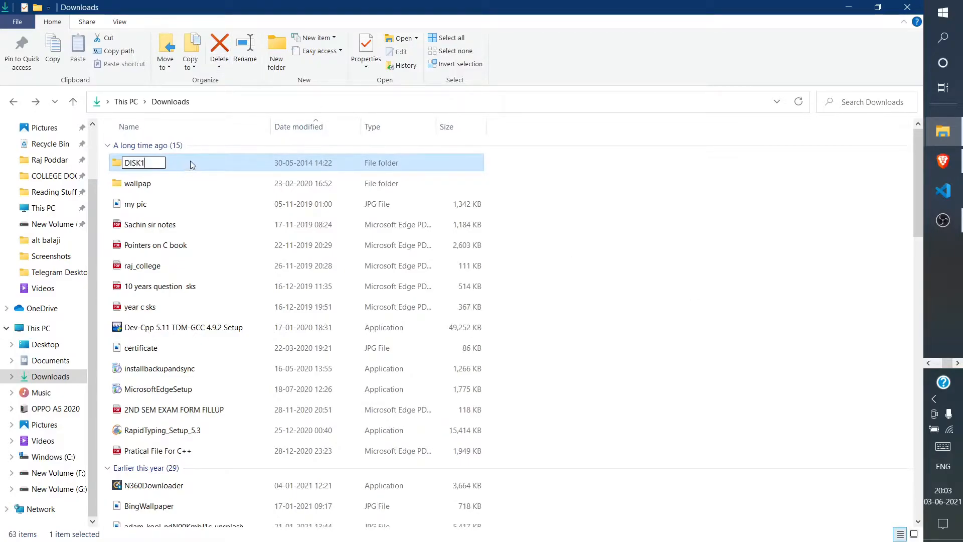
{"action": "key", "text": "Return"}
{"action": "double_click", "coordinate": [191, 157]}
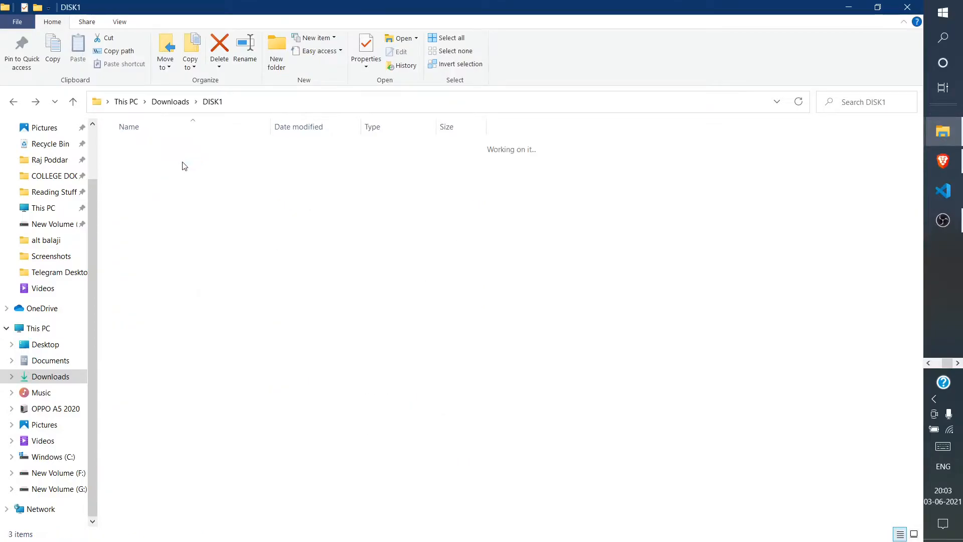
{"action": "left_click", "coordinate": [174, 191]}
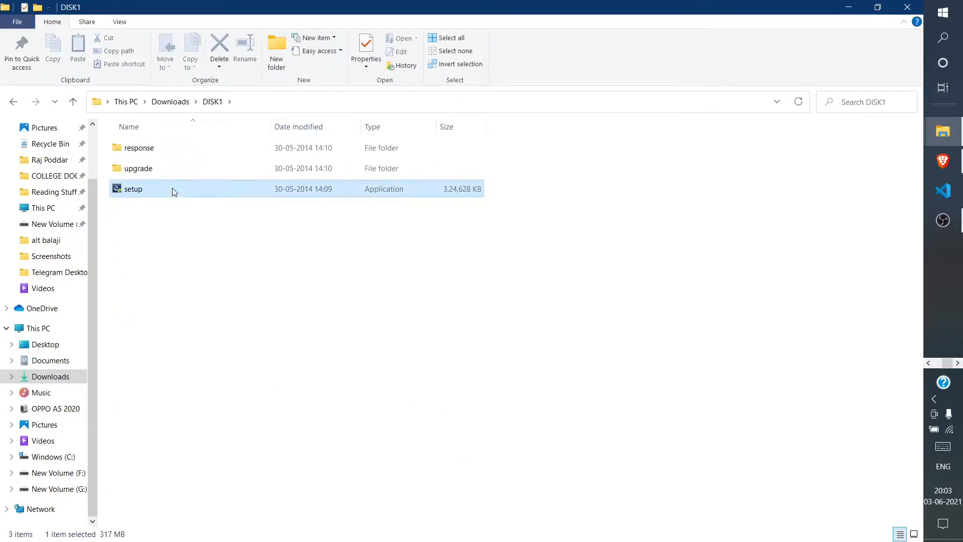
{"action": "double_click", "coordinate": [175, 189]}
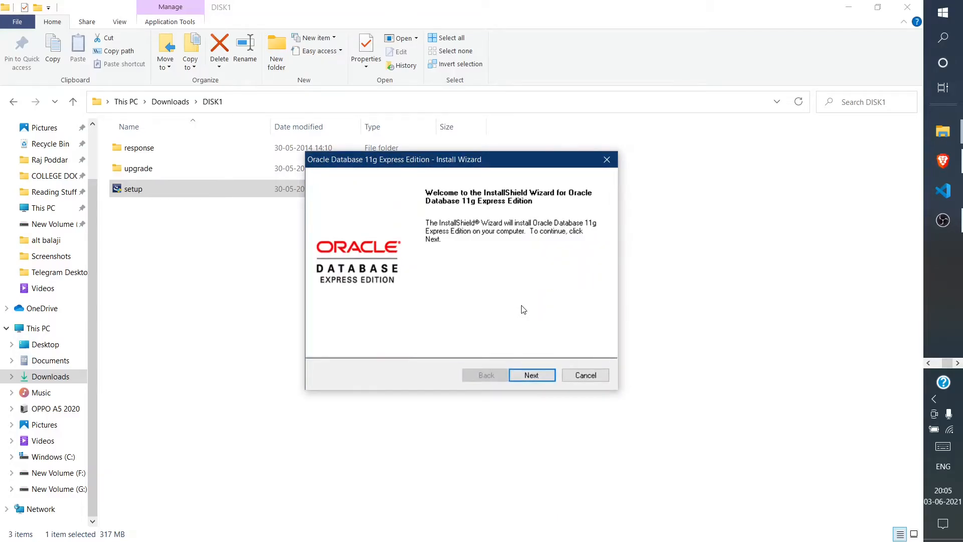
Step: Accept the licence terms and keep C:\oraclexe\ as the installation destination
{"action": "left_click", "coordinate": [529, 374]}
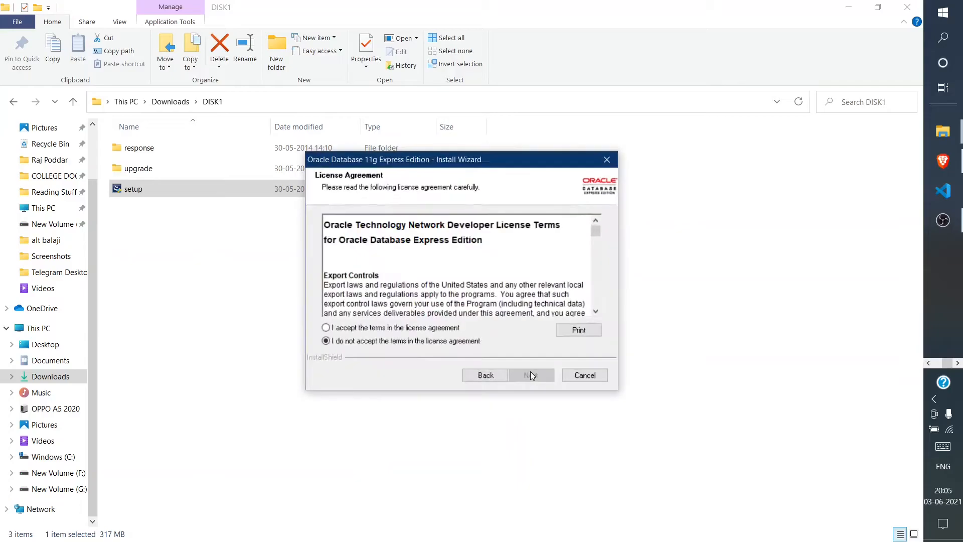
{"action": "left_click", "coordinate": [327, 327]}
{"action": "left_click", "coordinate": [551, 374]}
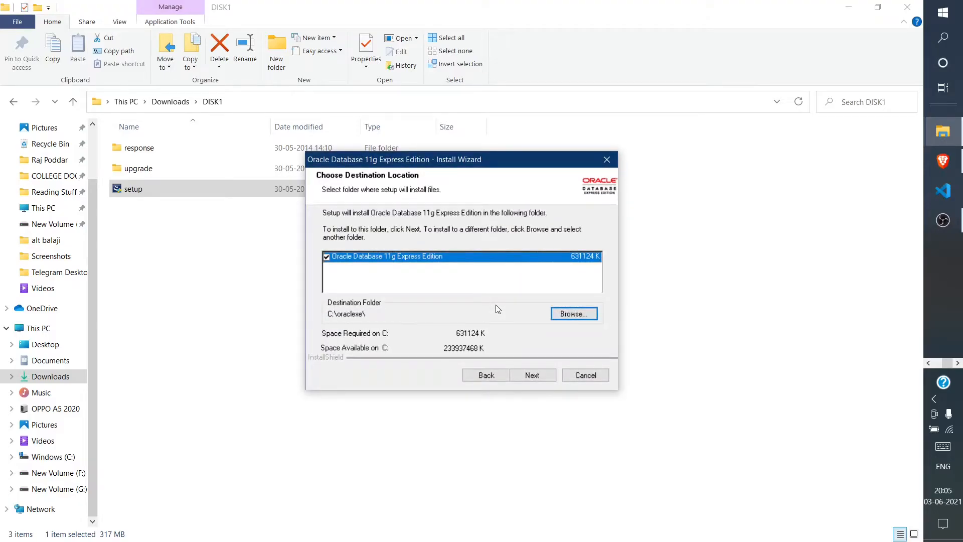
{"action": "left_click", "coordinate": [544, 375]}
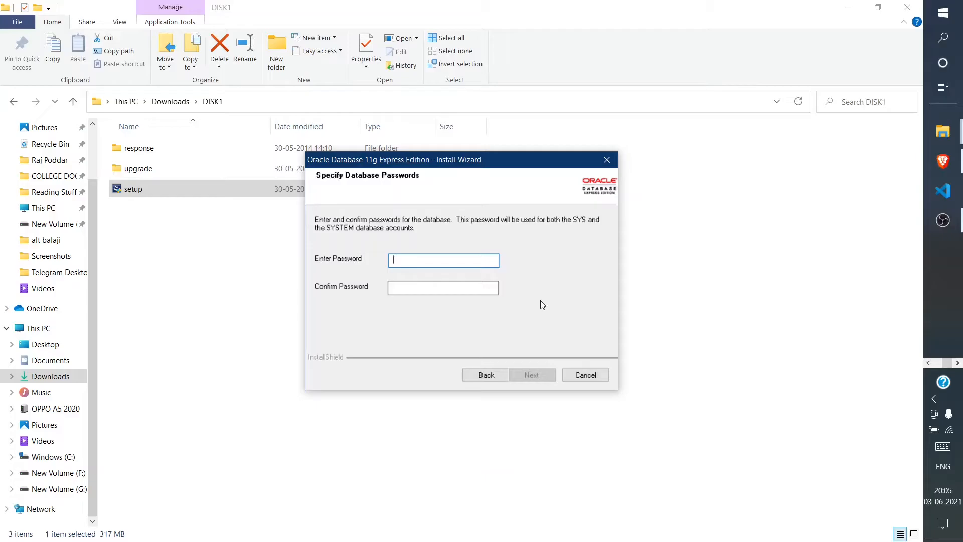
Step: Enter and confirm the SYS/SYSTEM database password, then start the installation from the Summary page
{"action": "type", "text": "orac"}
{"action": "left_click", "coordinate": [484, 287]}
{"action": "type", "text": "ora"}
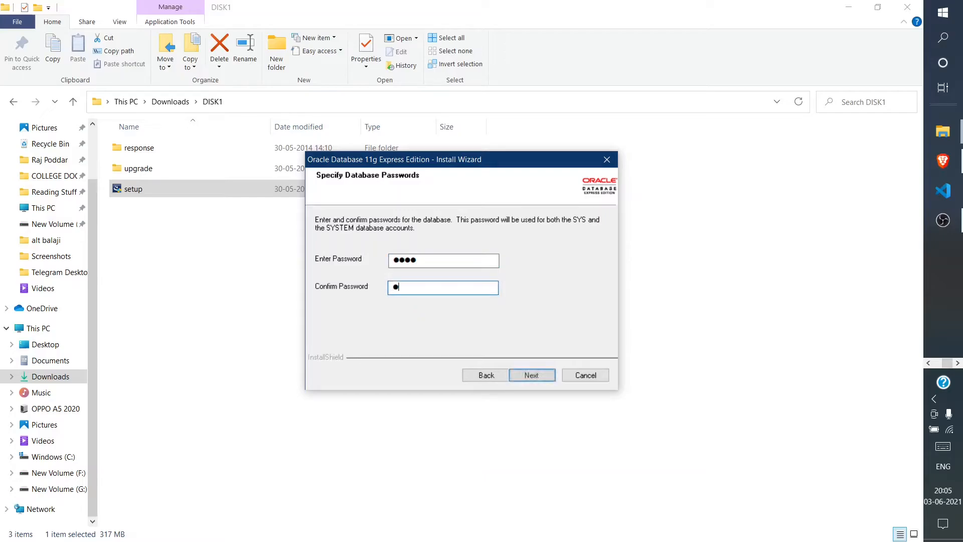
{"action": "type", "text": "c"}
{"action": "left_click", "coordinate": [522, 377]}
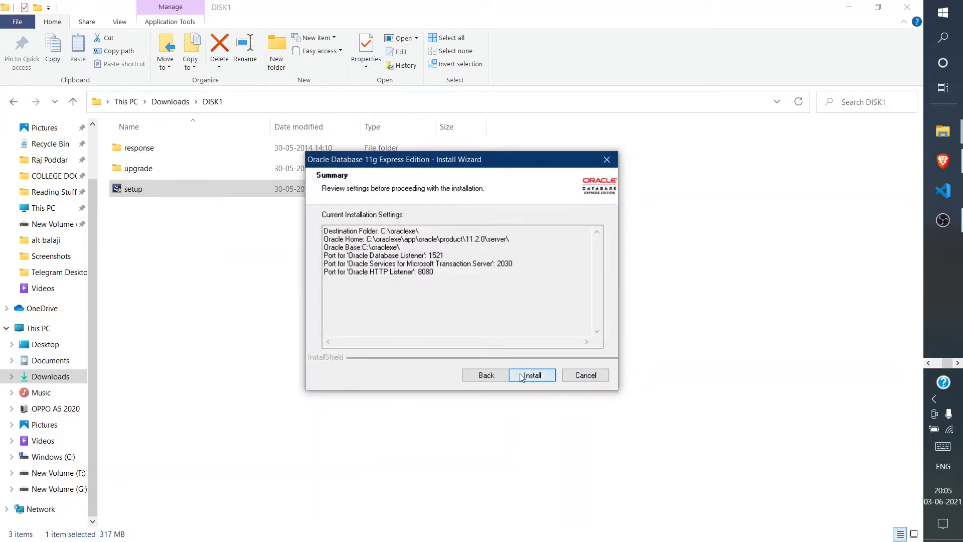
{"action": "left_click", "coordinate": [522, 378]}
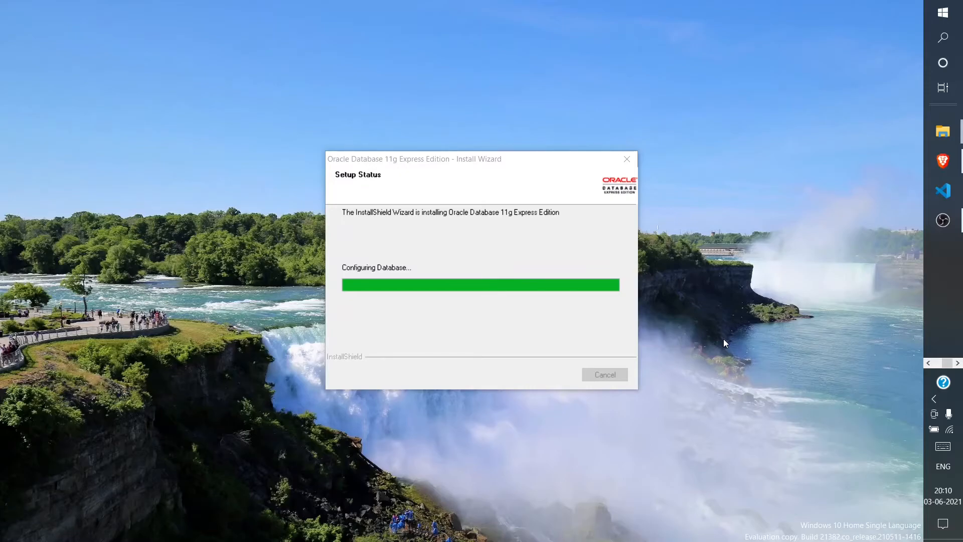
Step: Refresh the desktop while setup runs, then close the completed InstallShield wizard with Finish
{"action": "right_click", "coordinate": [820, 42]}
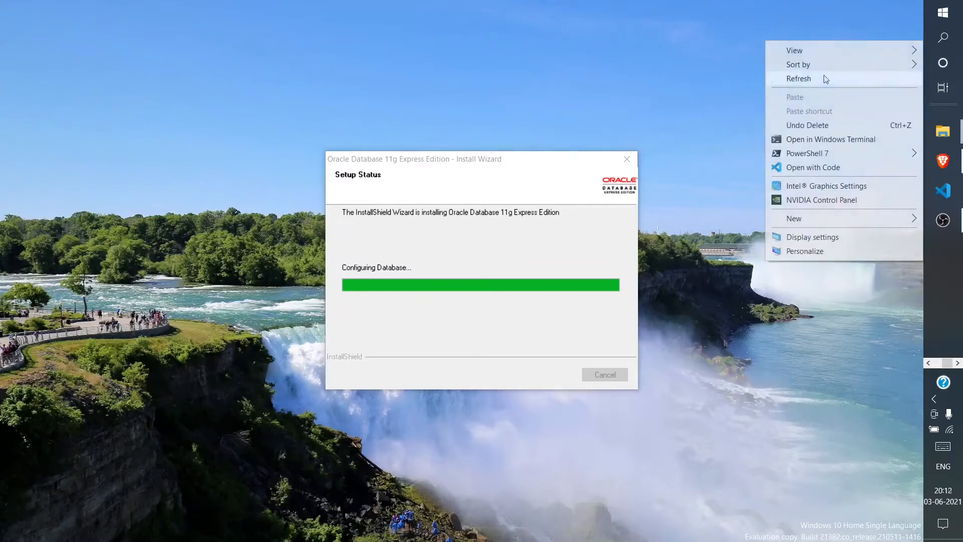
{"action": "left_click", "coordinate": [795, 77]}
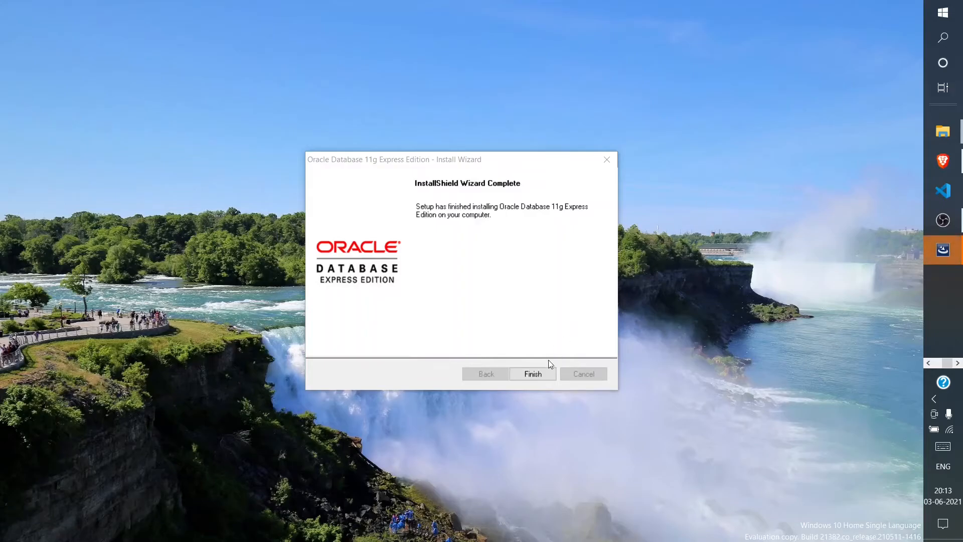
{"action": "left_click", "coordinate": [533, 374]}
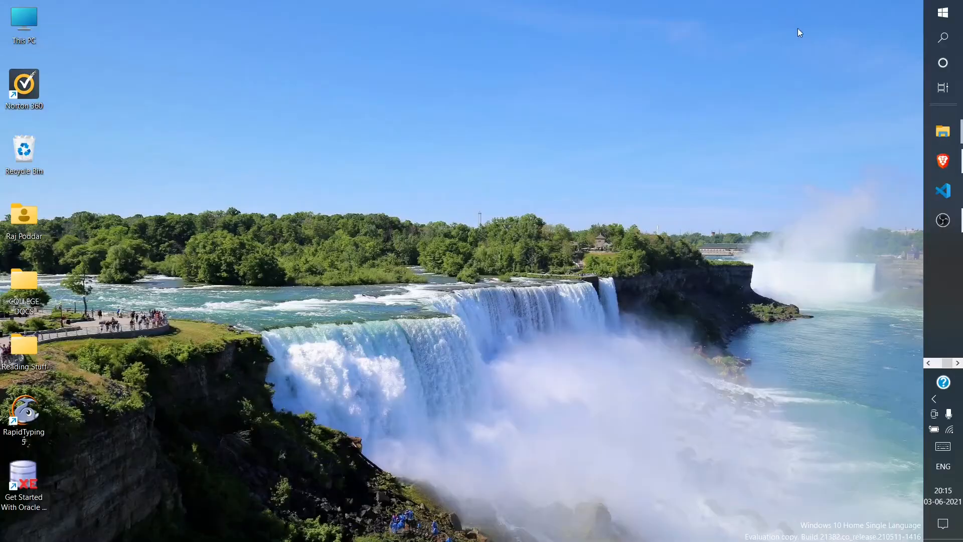
Step: Refresh the desktop twice from its context menu
{"action": "right_click", "coordinate": [797, 14]}
{"action": "left_click", "coordinate": [809, 50]}
{"action": "right_click", "coordinate": [794, 7]}
{"action": "left_click", "coordinate": [818, 48]}
Step: Search Windows for 'run' and launch the Run SQL Command Line best match
{"action": "key", "text": "super+s"}
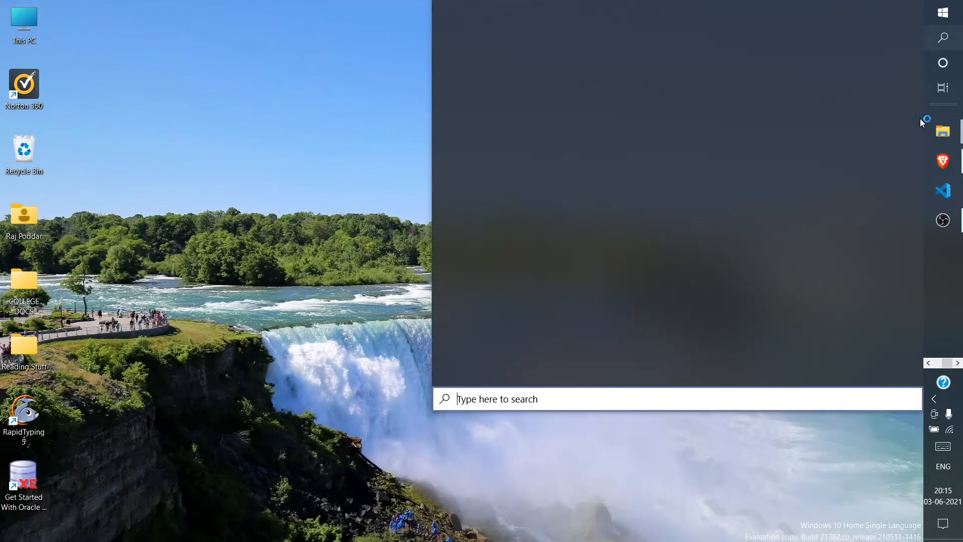
{"action": "type", "text": "run"}
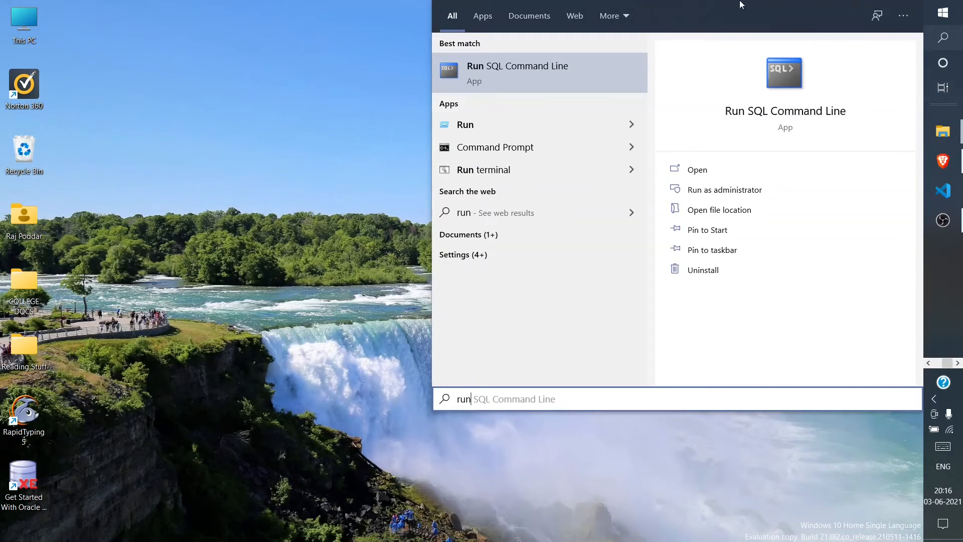
{"action": "left_click", "coordinate": [610, 61]}
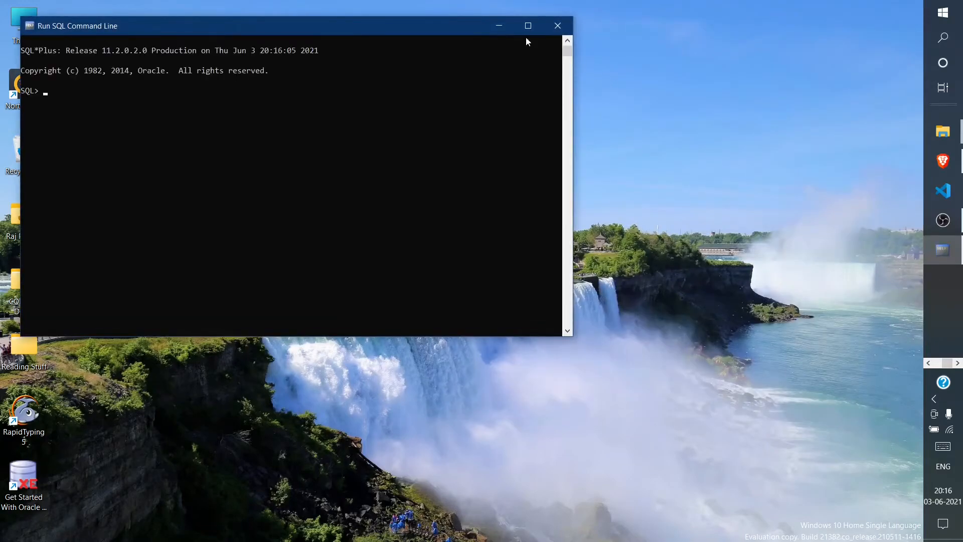
Step: Maximize the Run SQL Command Line window to full screen
{"action": "left_click", "coordinate": [518, 24]}
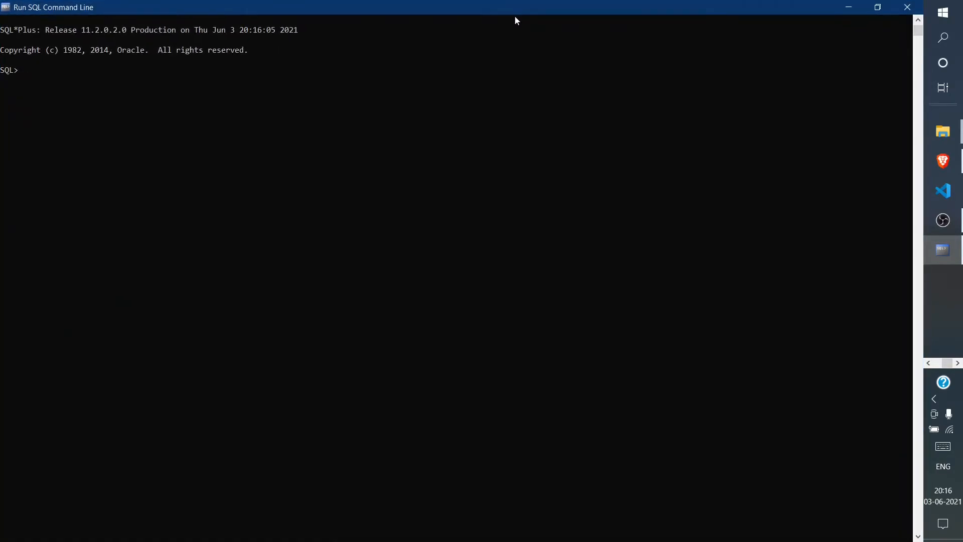